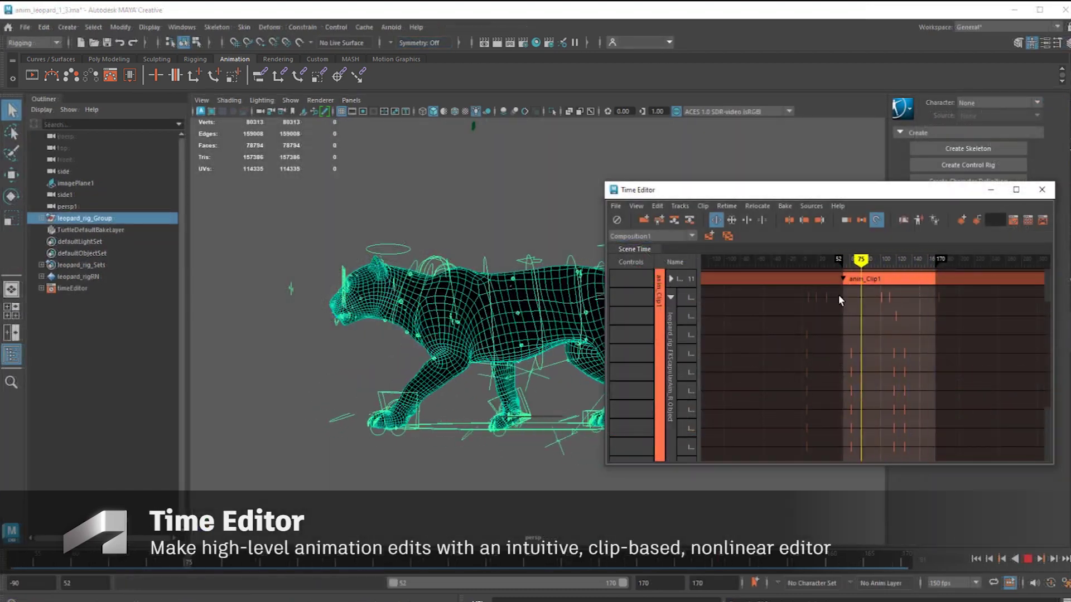
Shift anim_Clip1 to start at frame -88 and select the FKScapularAim_L control.
drag(837, 374, 725, 326)
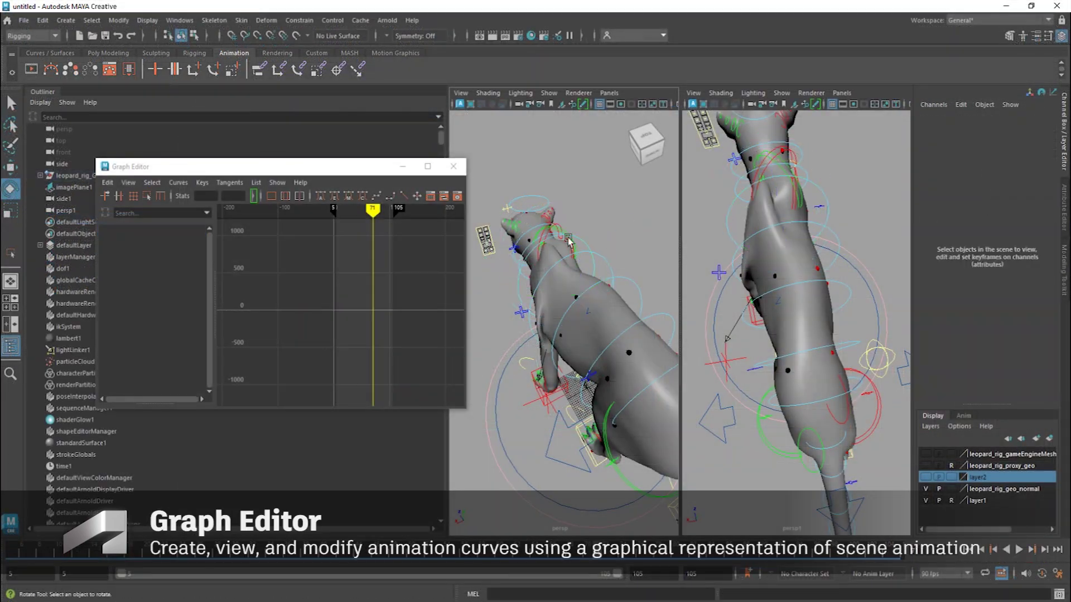
click(569, 241)
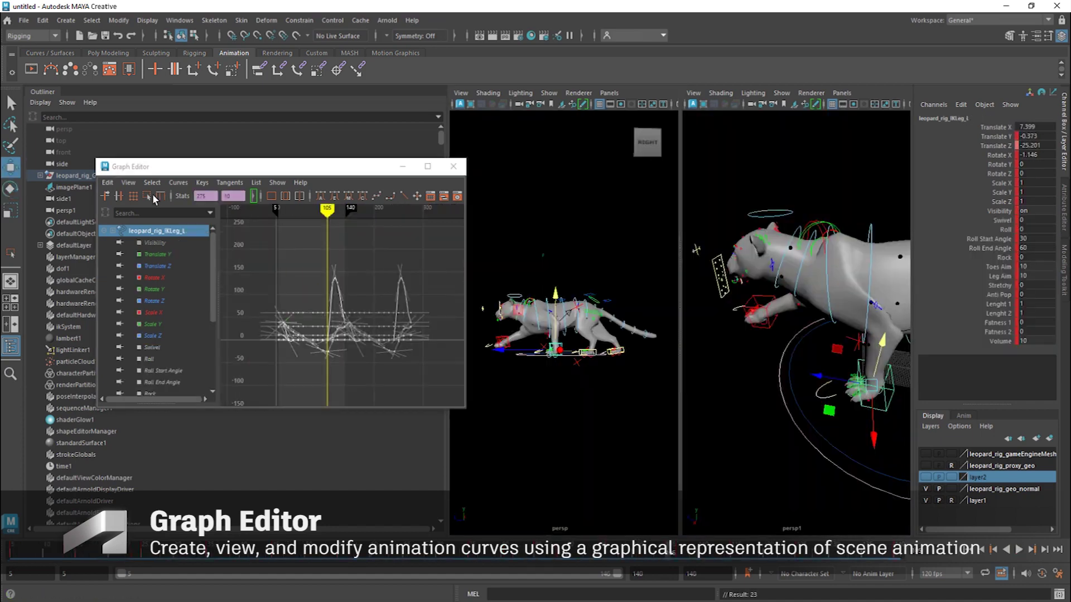
Scale the ball's keys, stop playback, and sketch its bounce arc with Blue Pencil.
click(148, 197)
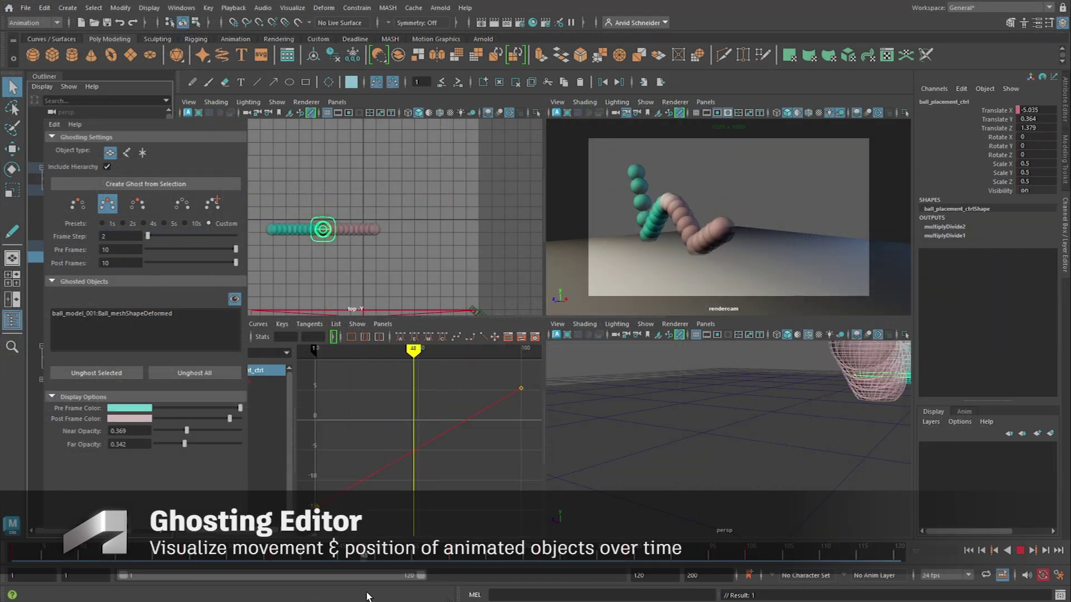
key(Escape)
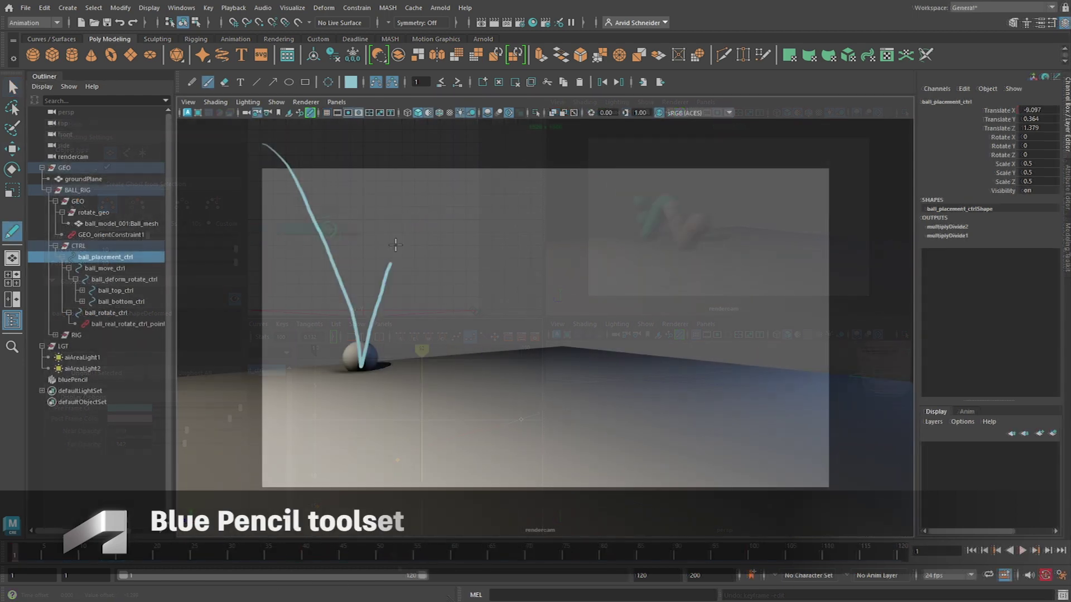
drag(395, 244, 806, 431)
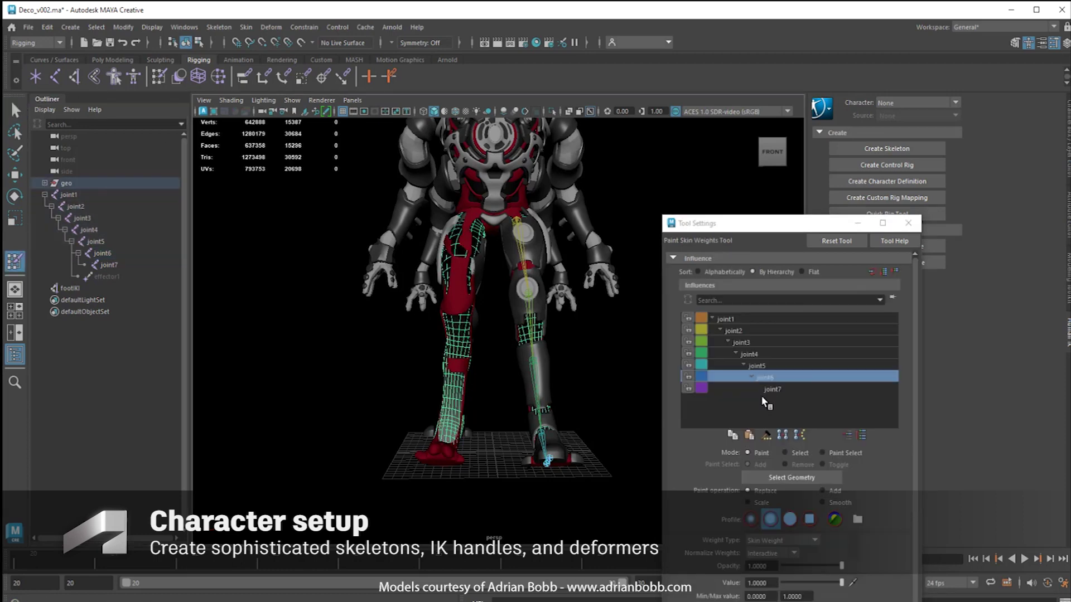
Move the Paint Skin Weights settings window up and pick joint3 as the painting influence.
drag(766, 230, 784, 153)
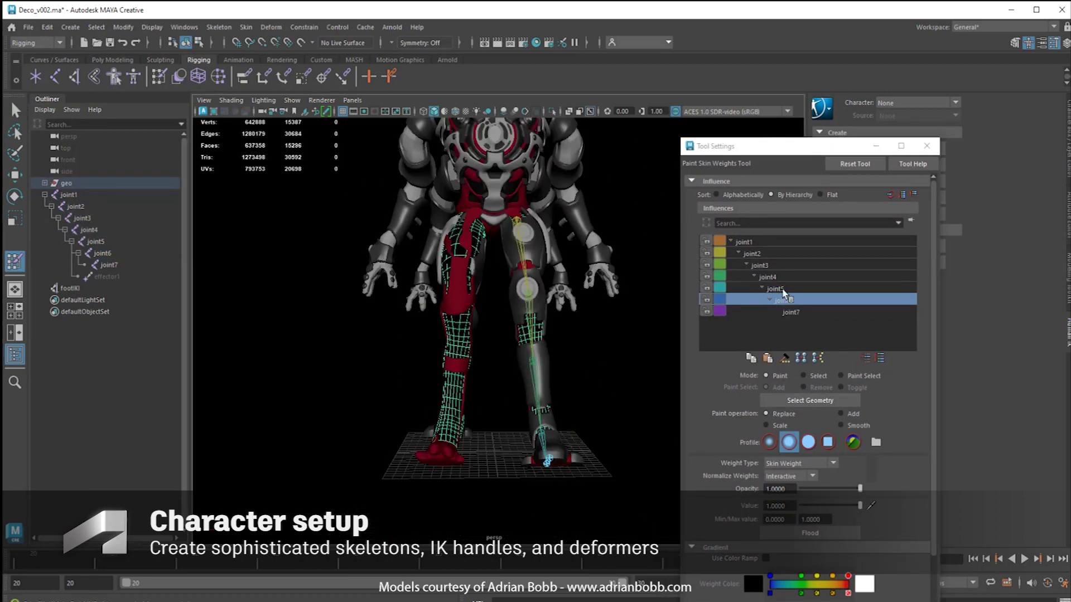
click(767, 276)
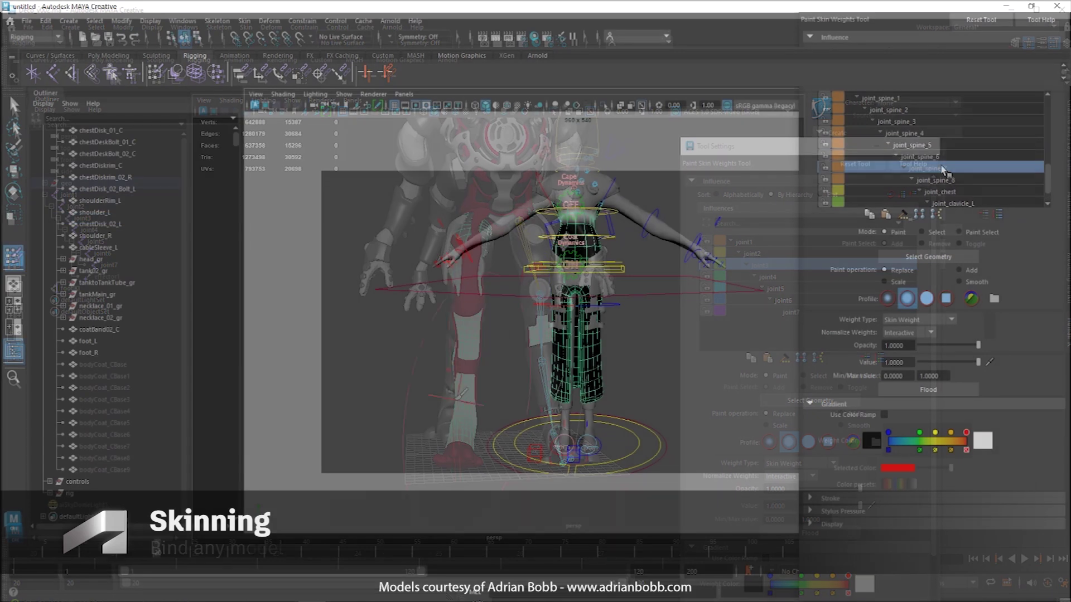
click(936, 135)
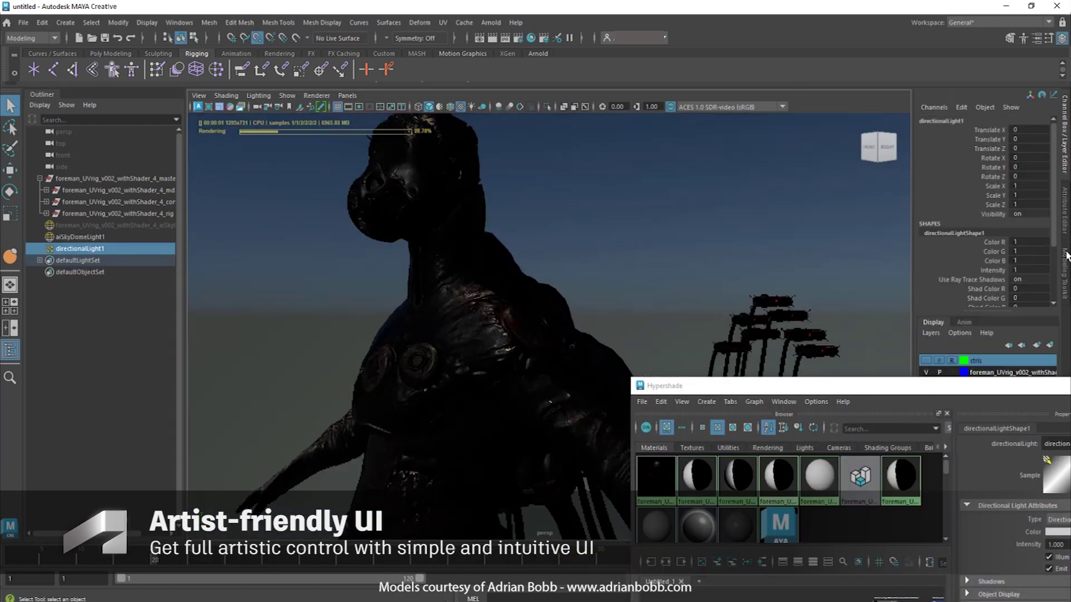
Set directionalLight intensity to 8.988, show the Channel Box, and orbit to the character's back.
drag(957, 264, 1022, 263)
alt+drag(391, 279, 451, 281)
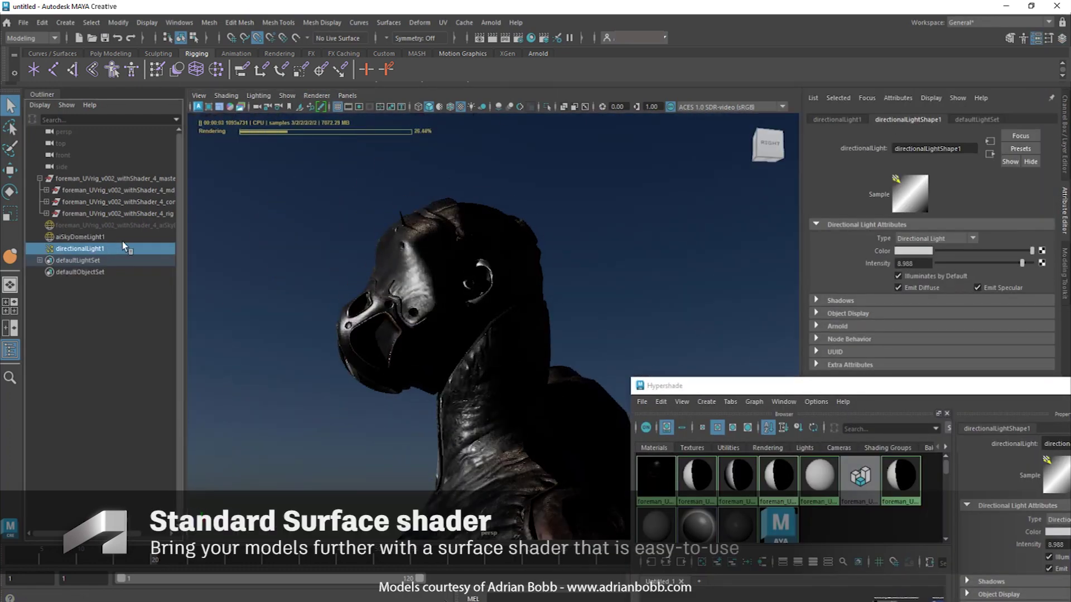
click(1066, 133)
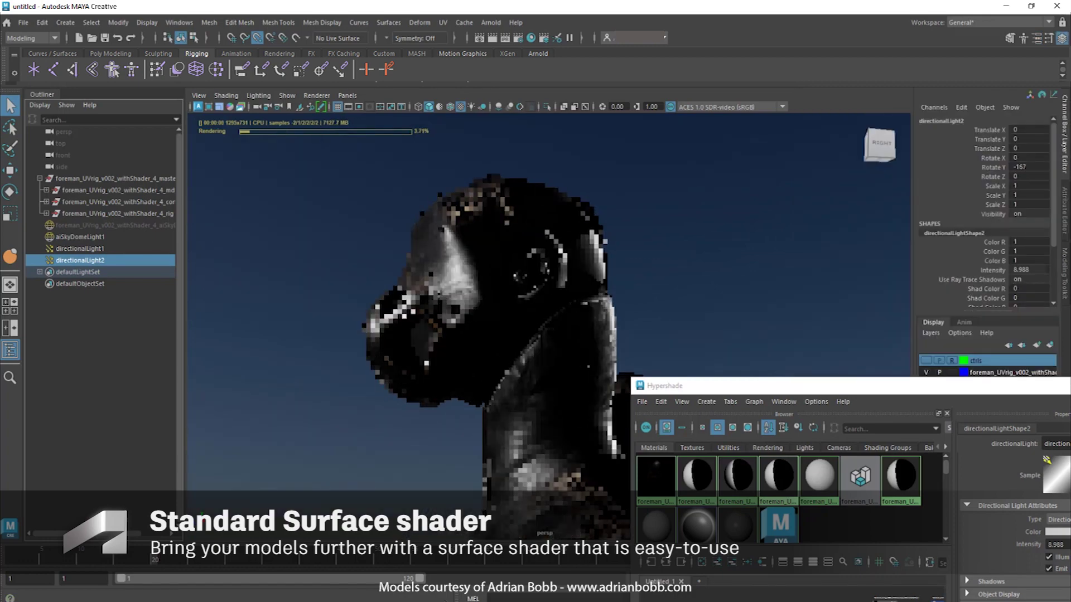
alt+drag(525, 392, 279, 371)
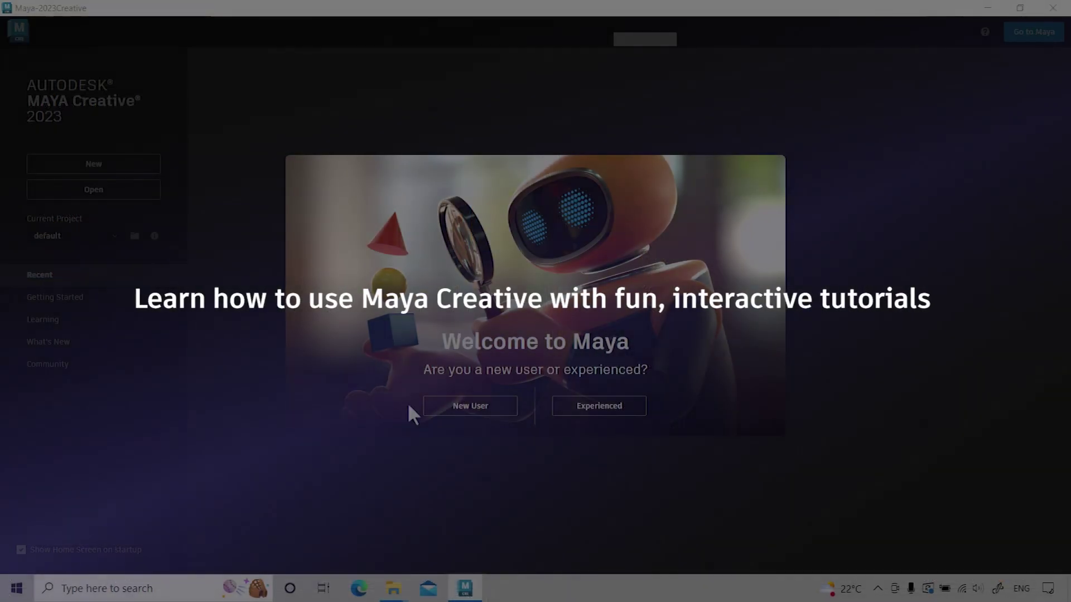
Start Maya as a new user and dolly into the tutorial city scene.
click(501, 410)
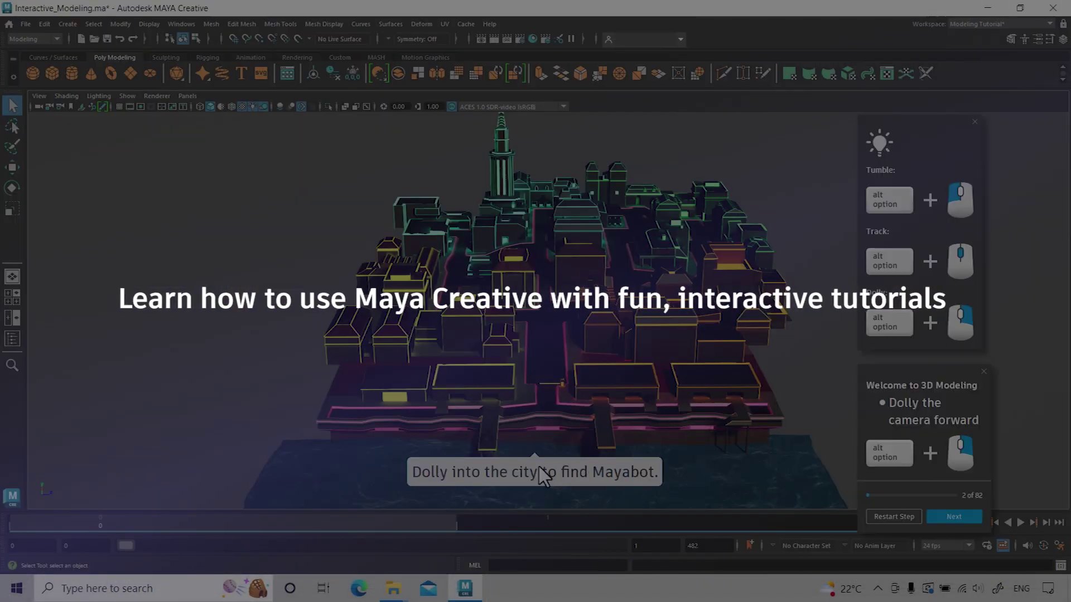
scroll(578, 342, up, 3)
scroll(564, 330, up, 5)
scroll(564, 330, up, 3)
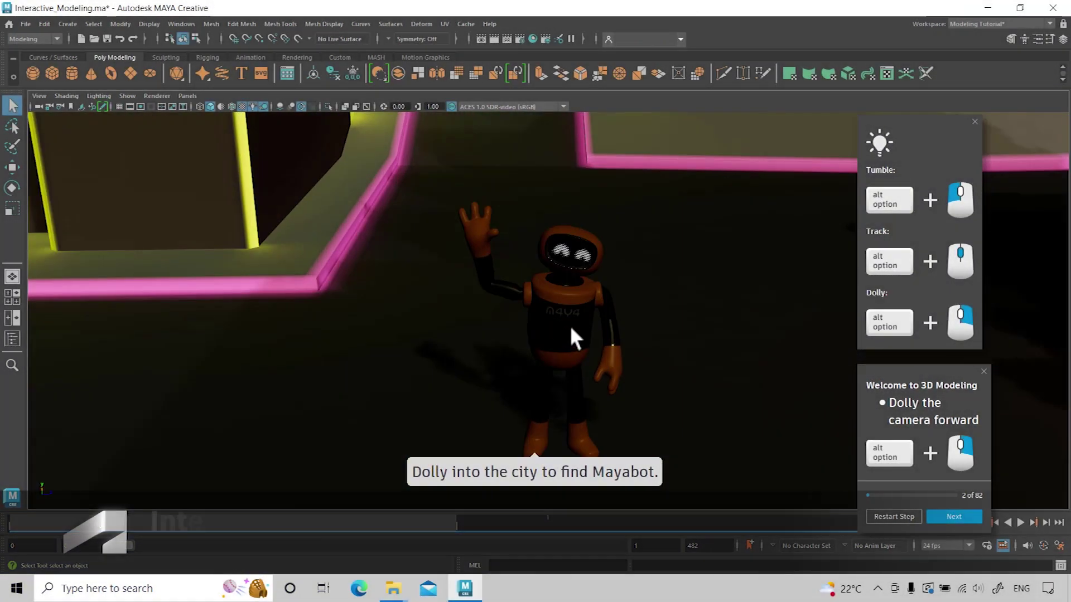
Advance the tutorial to the Creating your first object step and orbit around Mayabot.
click(972, 456)
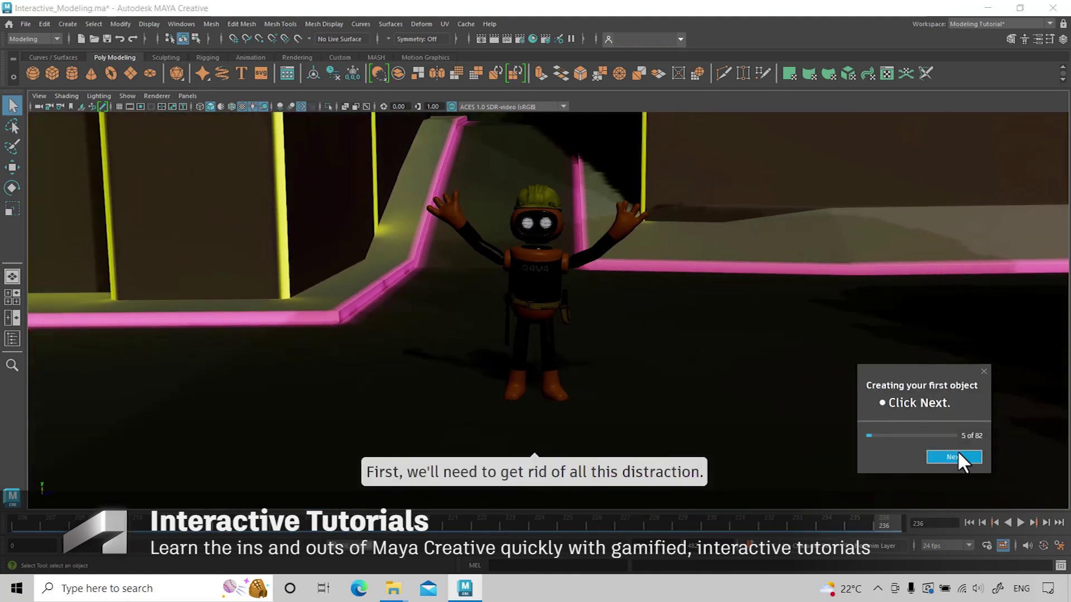
click(955, 458)
alt+drag(576, 371, 558, 291)
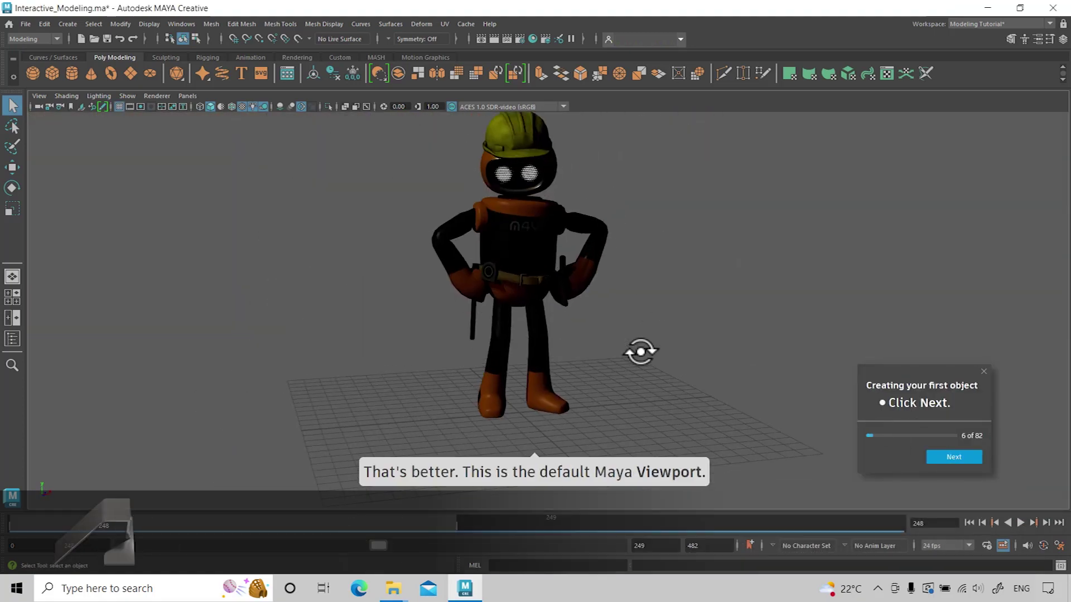